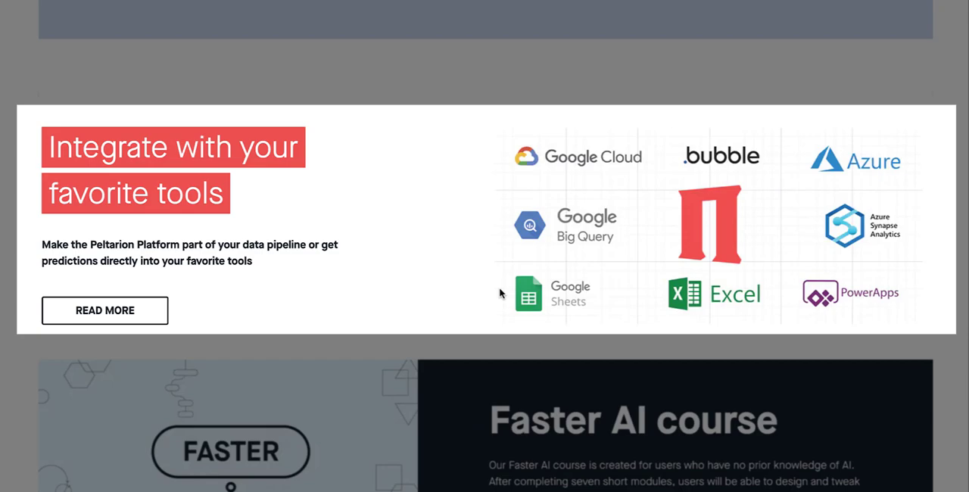
scroll(500, 293, down, 3)
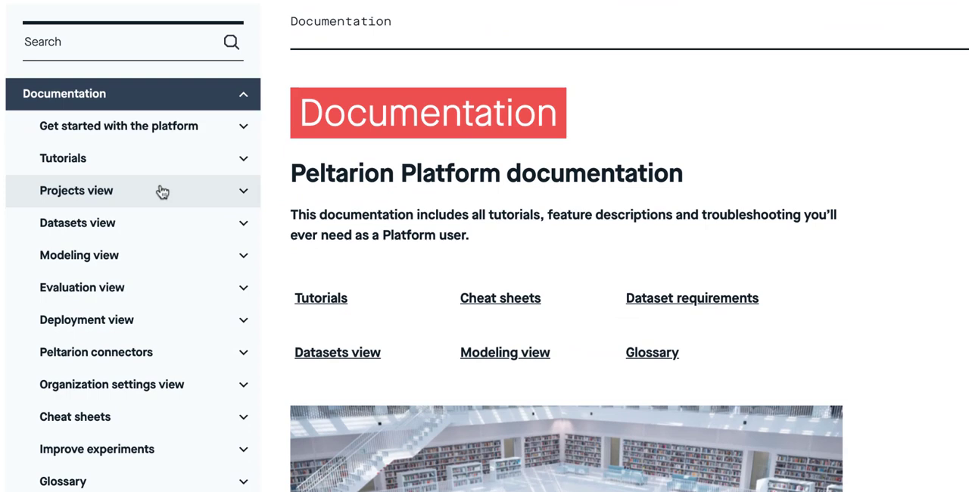
scroll(200, 193, down, 2)
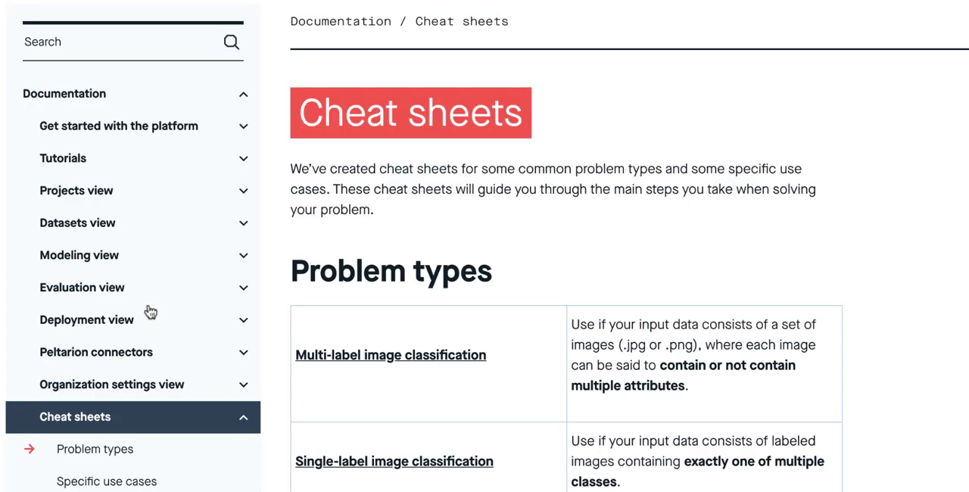
scroll(773, 310, down, 4)
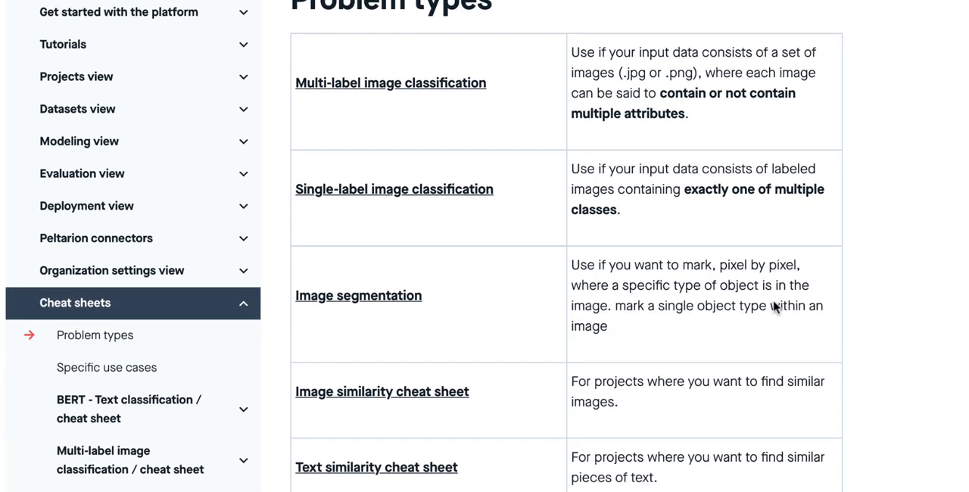
scroll(773, 302, down, 2)
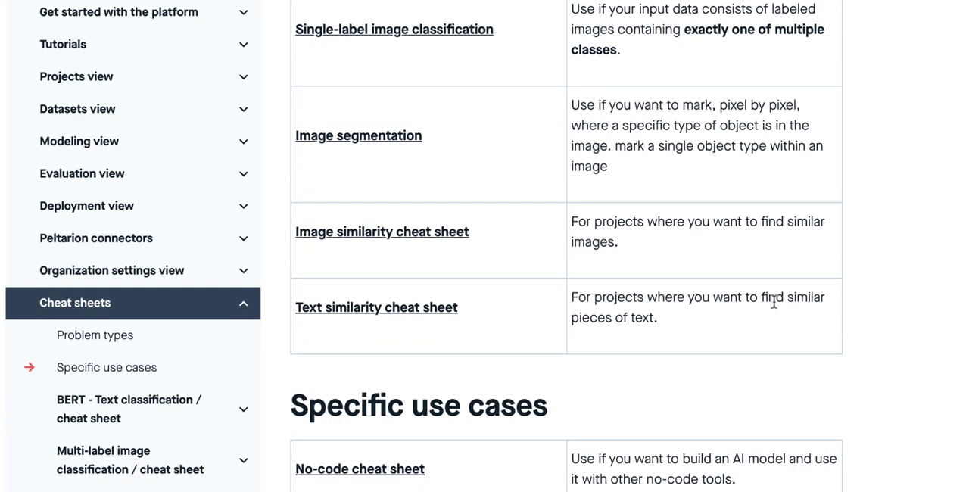
scroll(337, 280, up, 5)
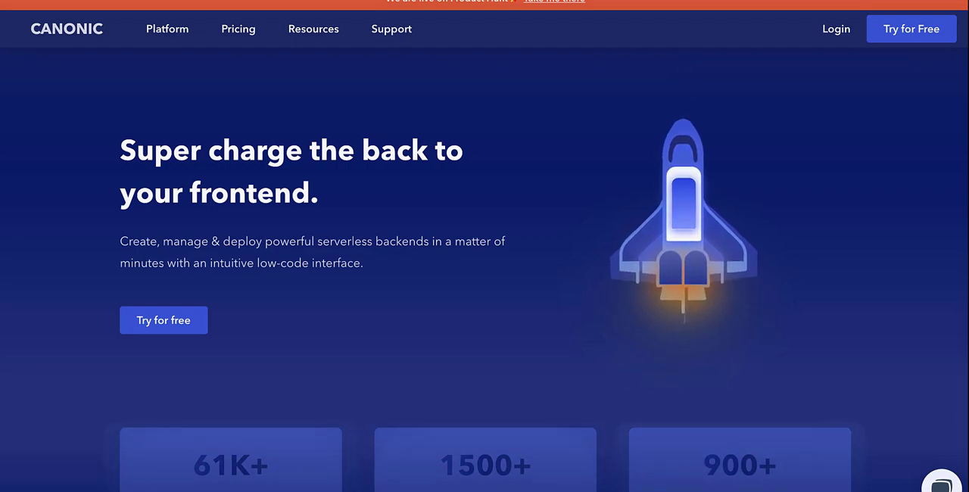
scroll(415, 208, down, 2)
scroll(415, 208, down, 5)
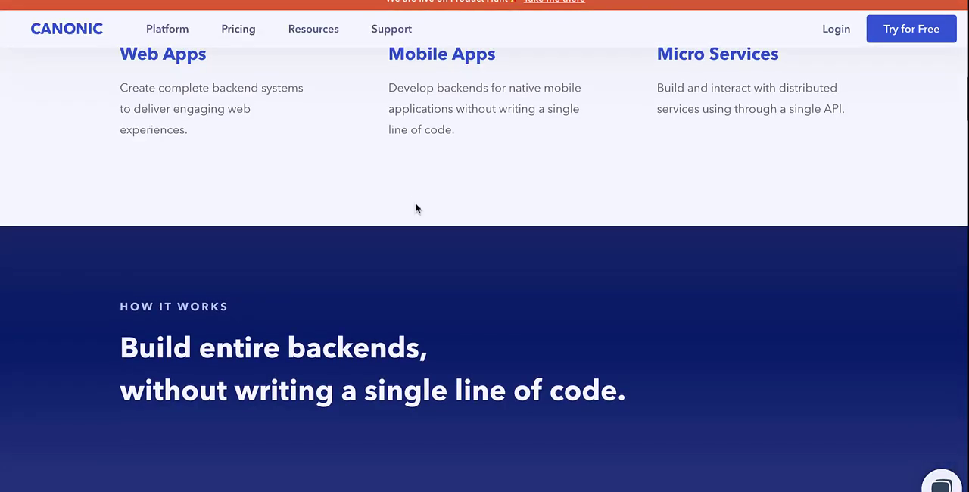
scroll(414, 208, up, 10)
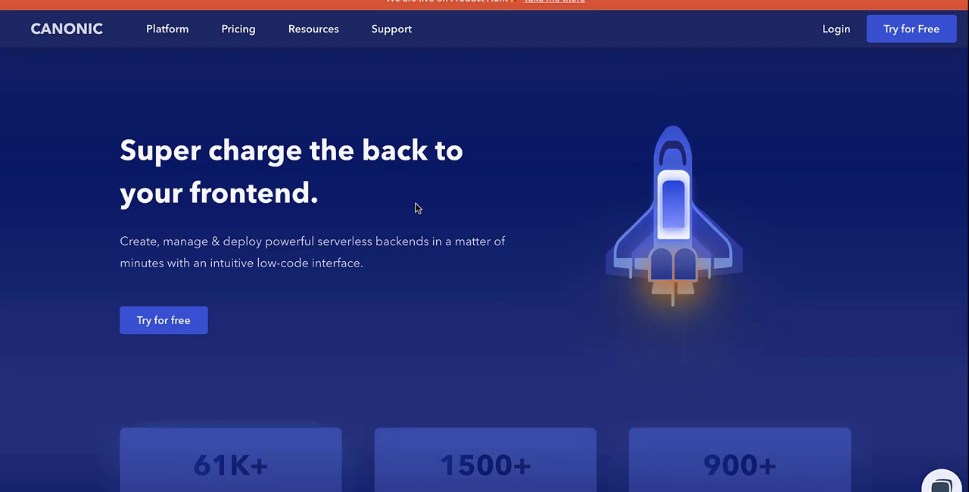
scroll(623, 335, down, 10)
scroll(623, 336, down, 2)
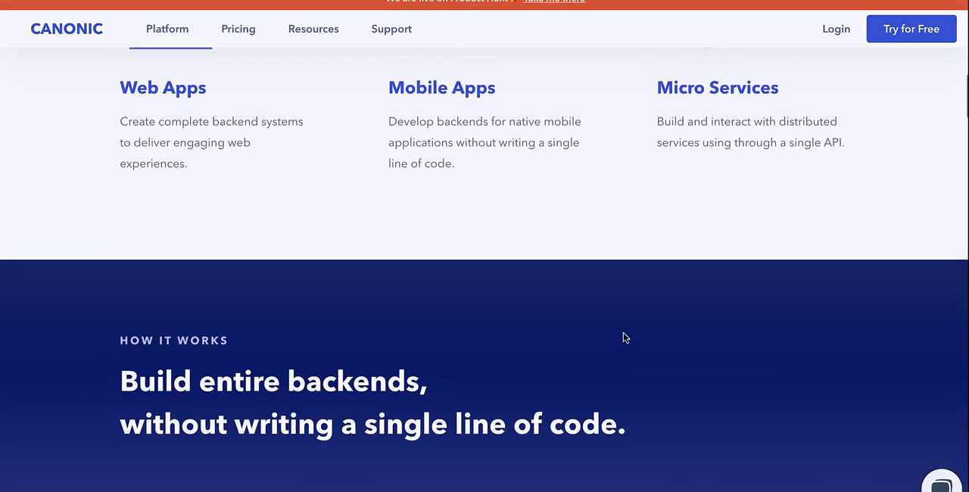
scroll(623, 336, up, 5)
scroll(623, 333, down, 5)
scroll(624, 334, down, 4)
scroll(623, 333, down, 3)
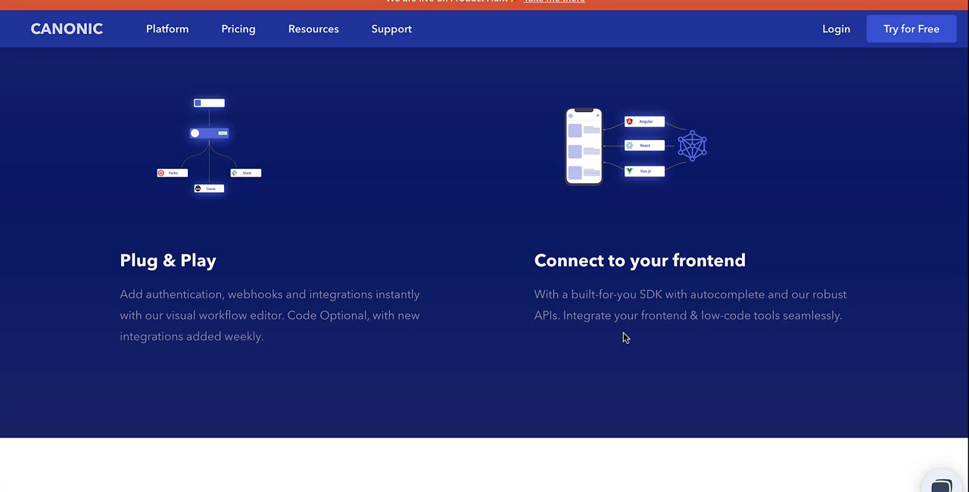
scroll(623, 333, down, 4)
scroll(623, 333, up, 1)
scroll(624, 334, down, 1)
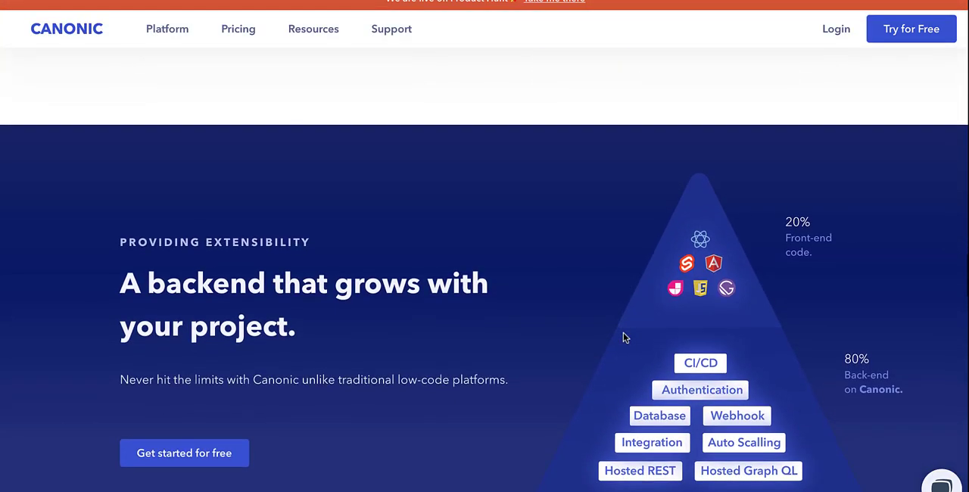